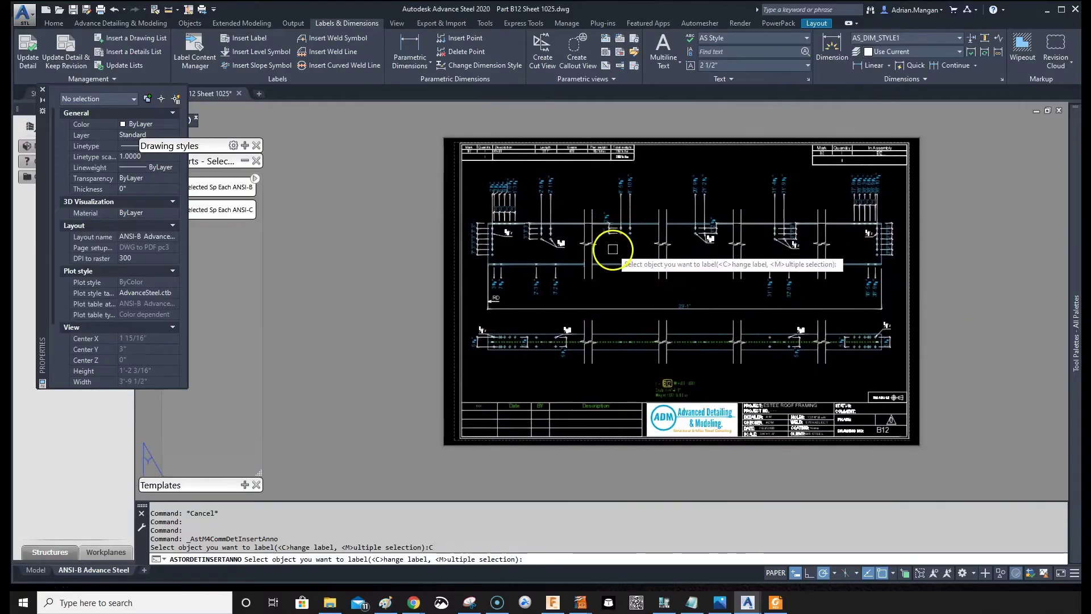
Cancel the pending Insert Label command and check the upper and lower beam detail views.
key(Escape)
scroll(646, 259, up, 2)
scroll(631, 254, down, 2)
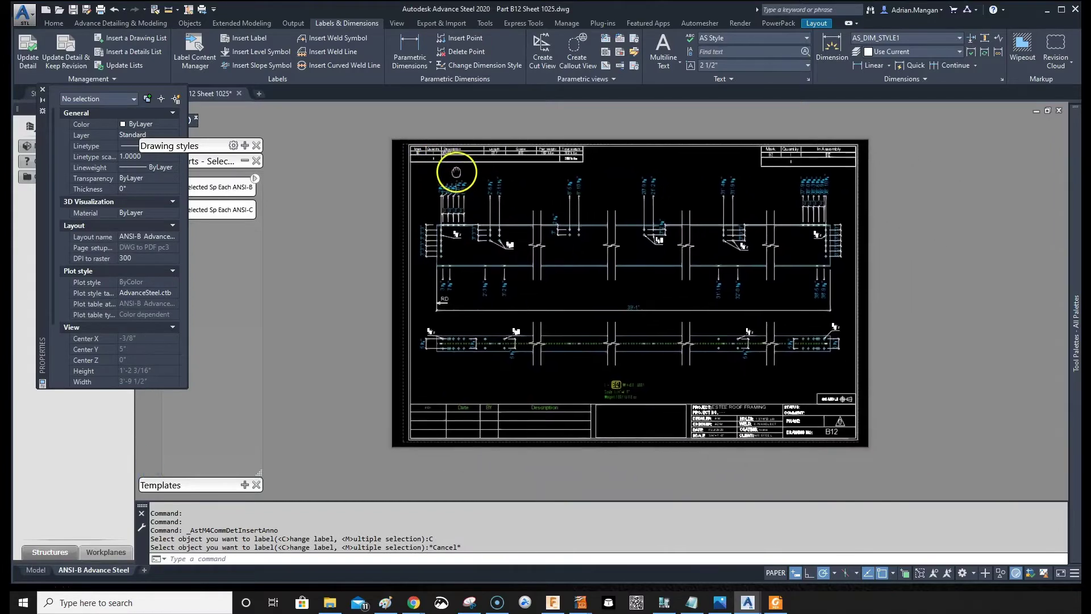
scroll(628, 274, up, 2)
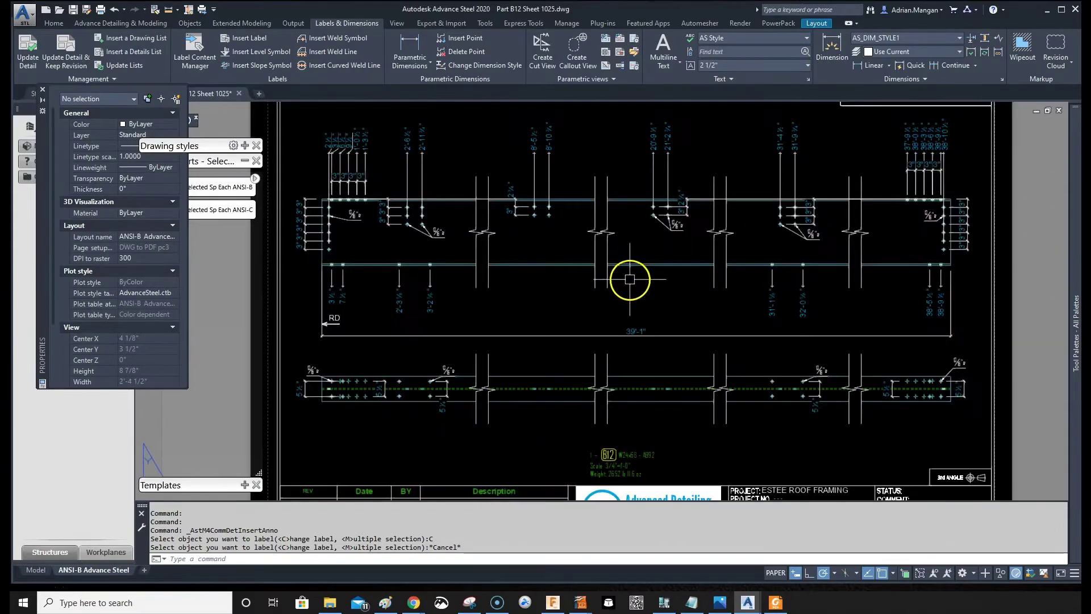
scroll(630, 279, down, 2)
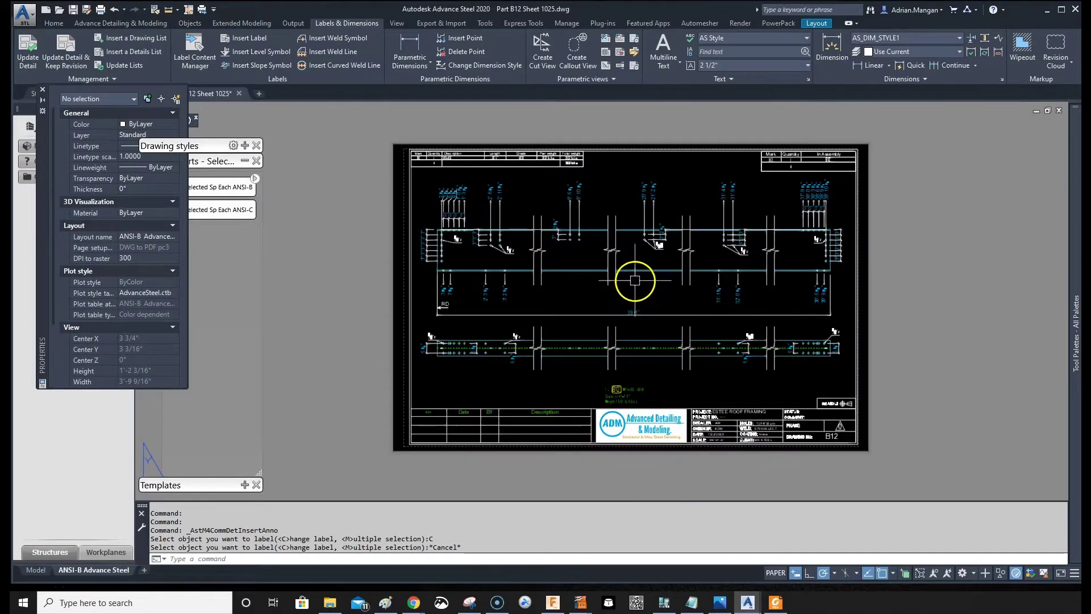
click(641, 269)
click(642, 335)
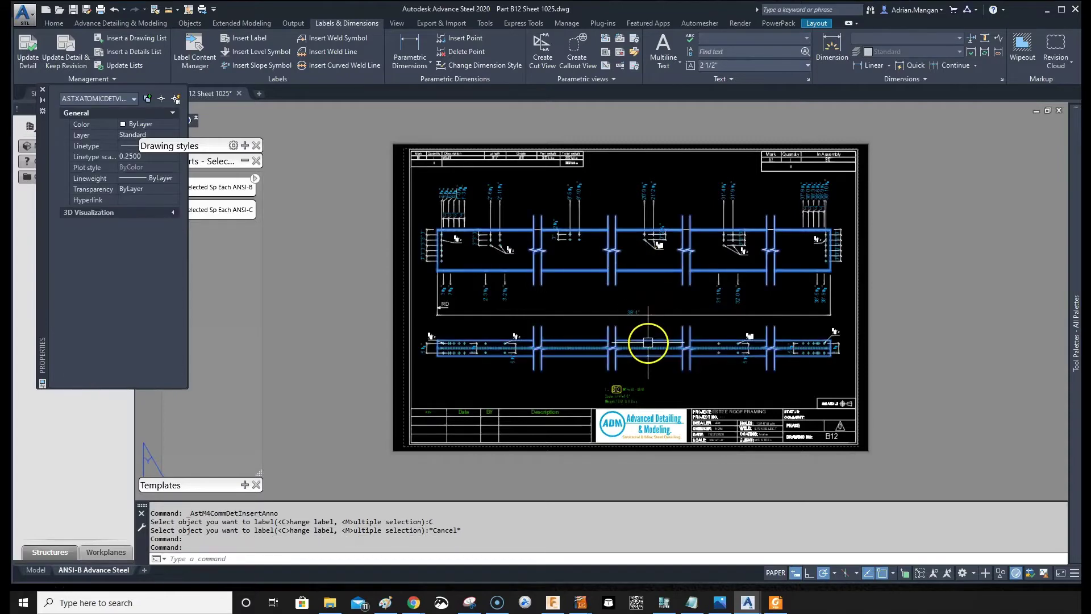
key(Escape)
Zoom and pan around Sheet 1025 to inspect the B12 beam's hole callouts.
scroll(549, 166, up, 4)
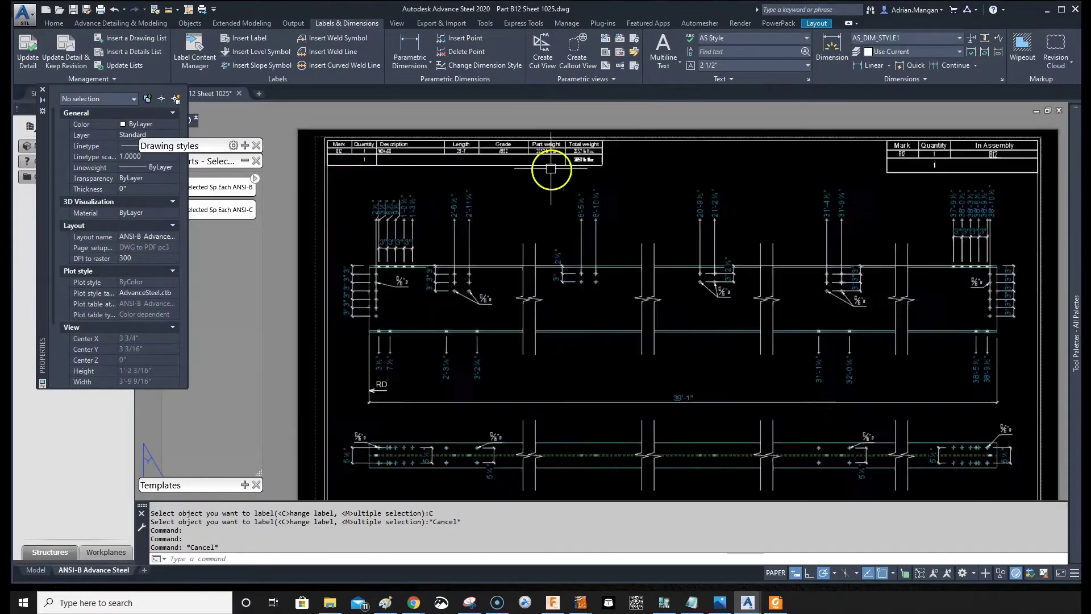
scroll(551, 169, down, 3)
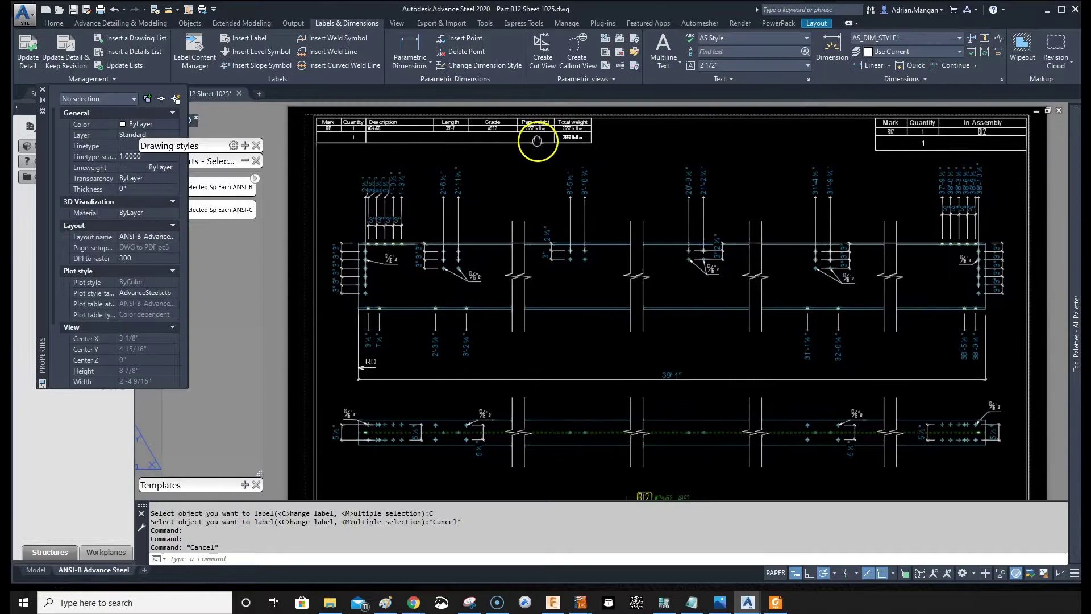
middle_drag(565, 201, 564, 208)
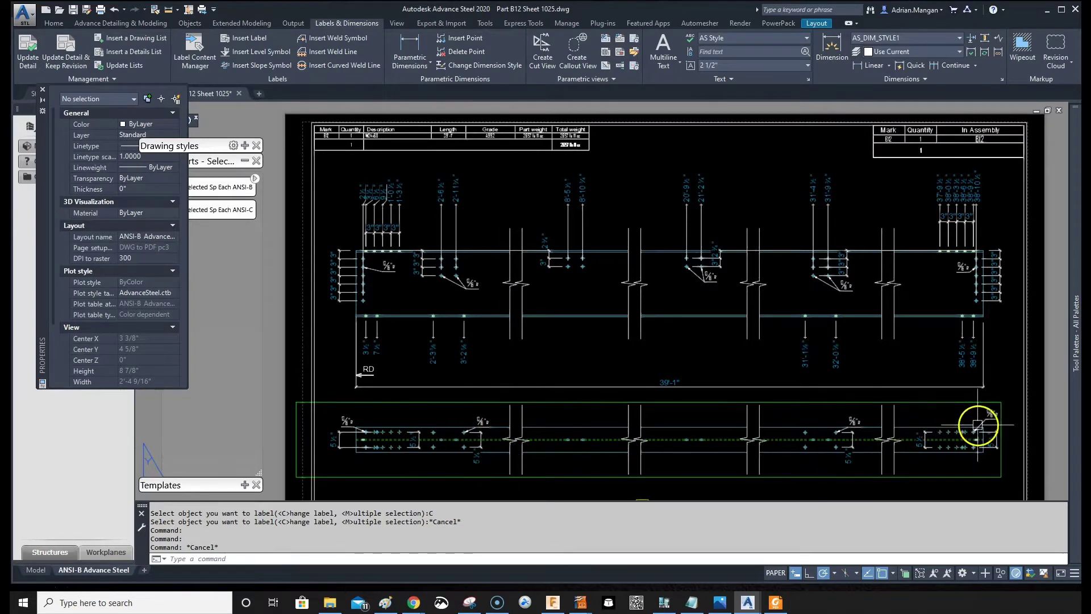
scroll(887, 370, up, 5)
scroll(821, 400, down, 4)
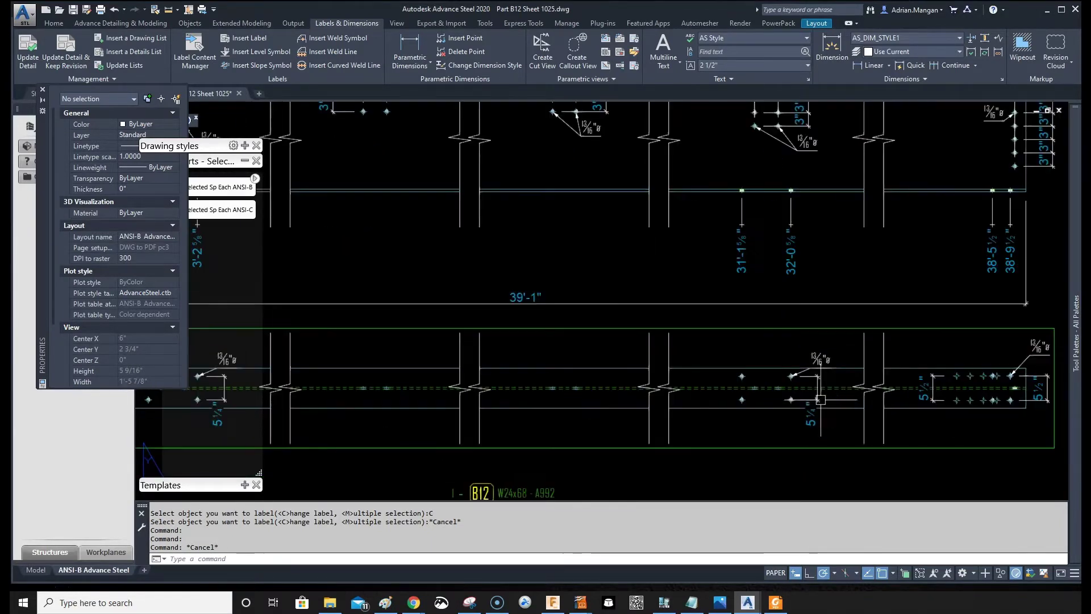
scroll(743, 395, up, 4)
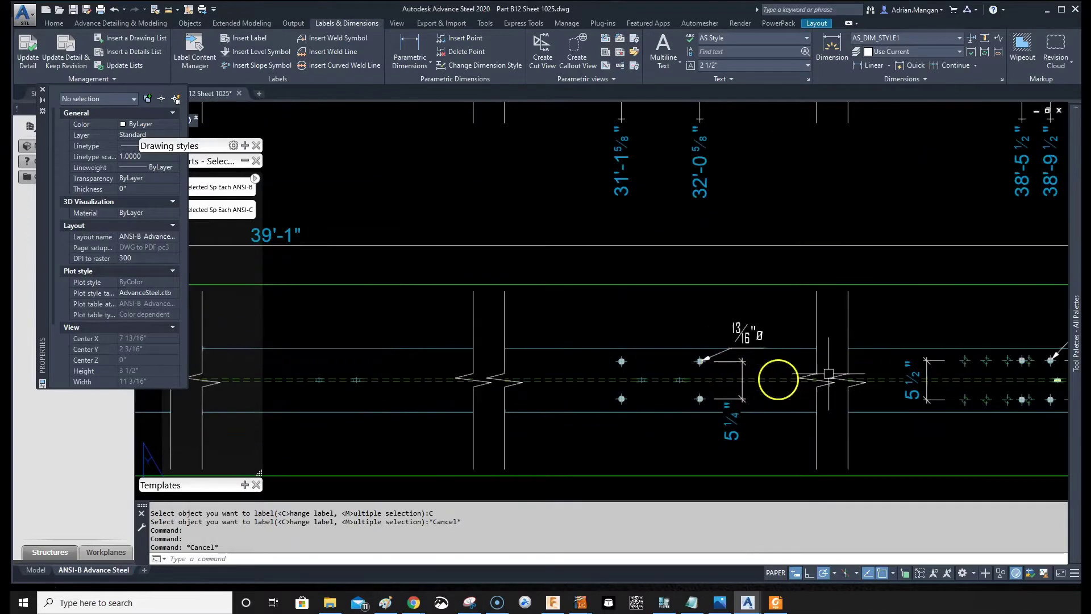
scroll(905, 370, down, 4)
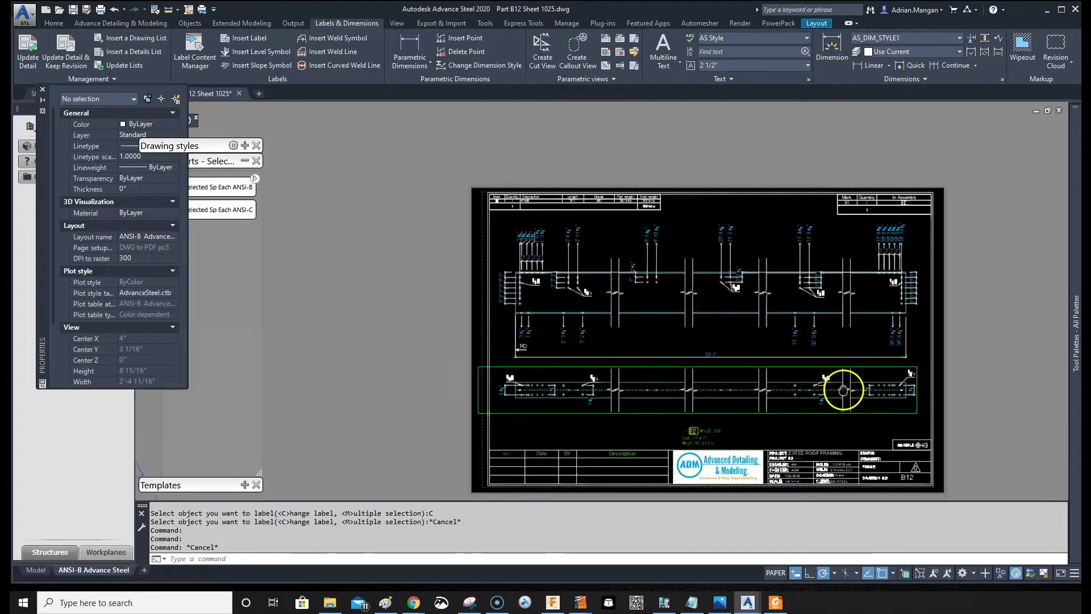
scroll(517, 292, up, 5)
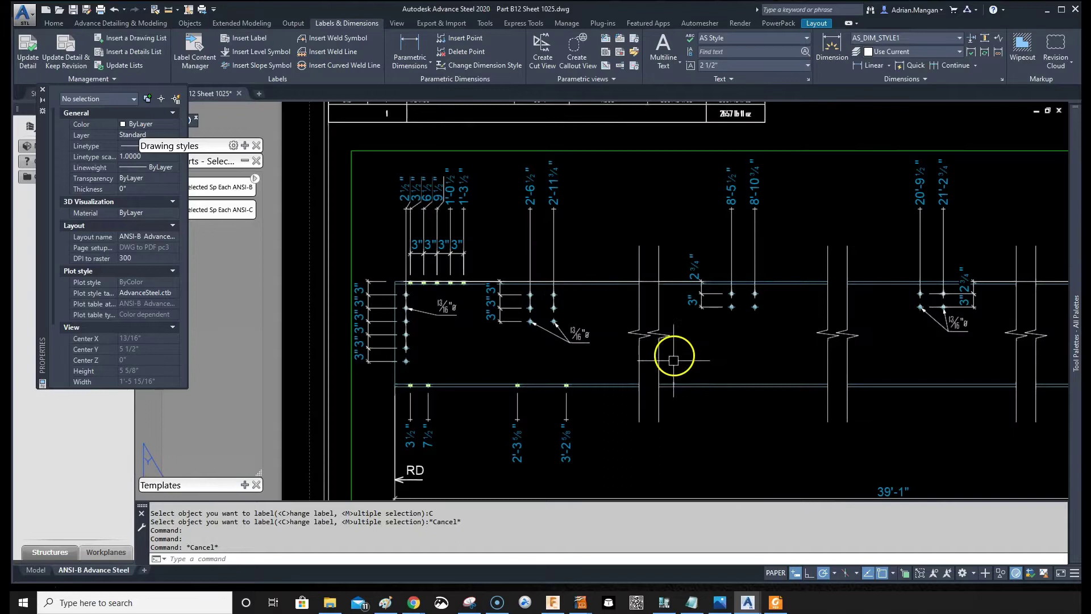
click(238, 39)
scroll(578, 395, up, 5)
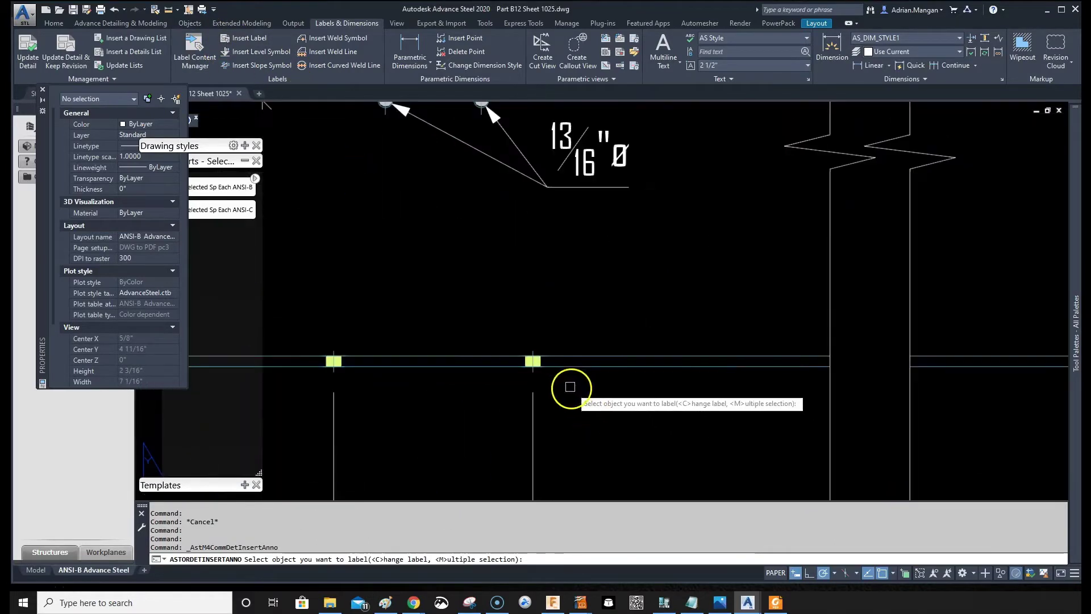
click(533, 374)
click(672, 430)
key(Return)
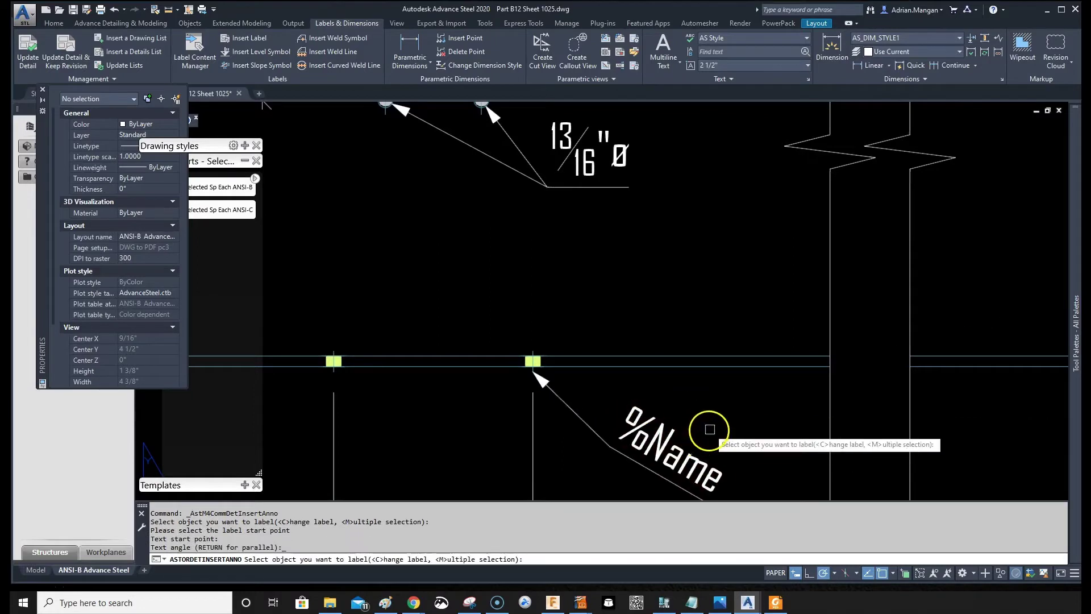
key(Escape)
click(691, 449)
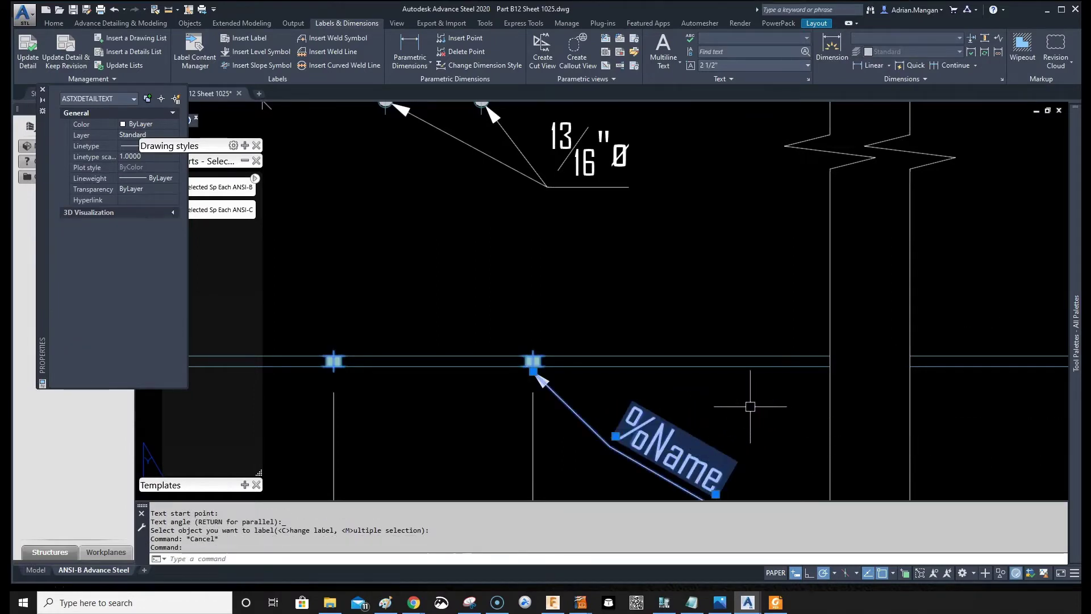
key(Delete)
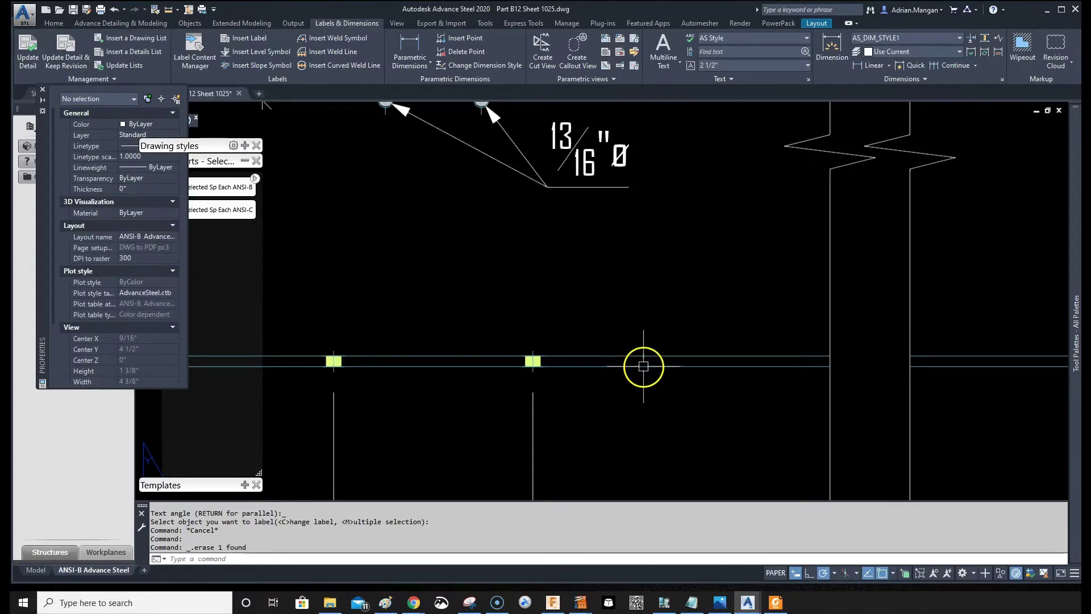
scroll(642, 370, down, 4)
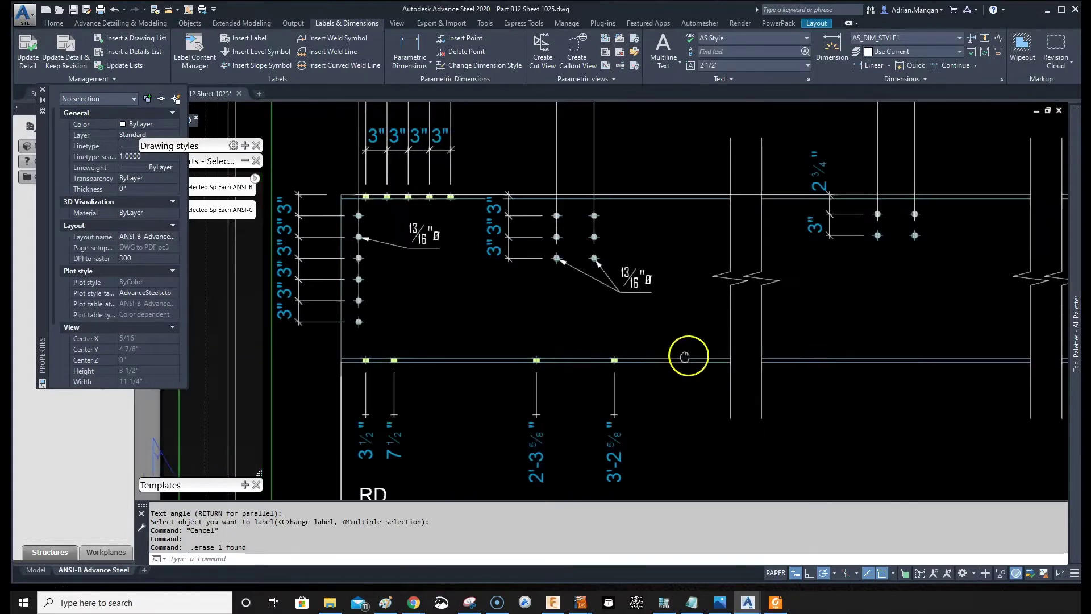
Restart Insert Label with the Change option and view the Holes 'All objects' definition, left as Name.
click(249, 38)
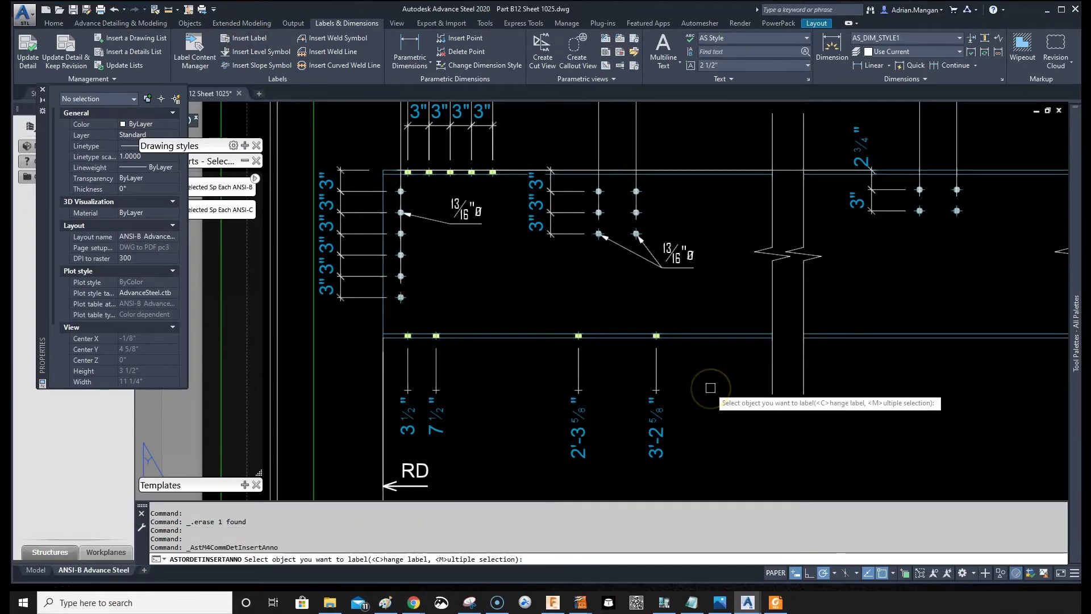
text(C)
key(Return)
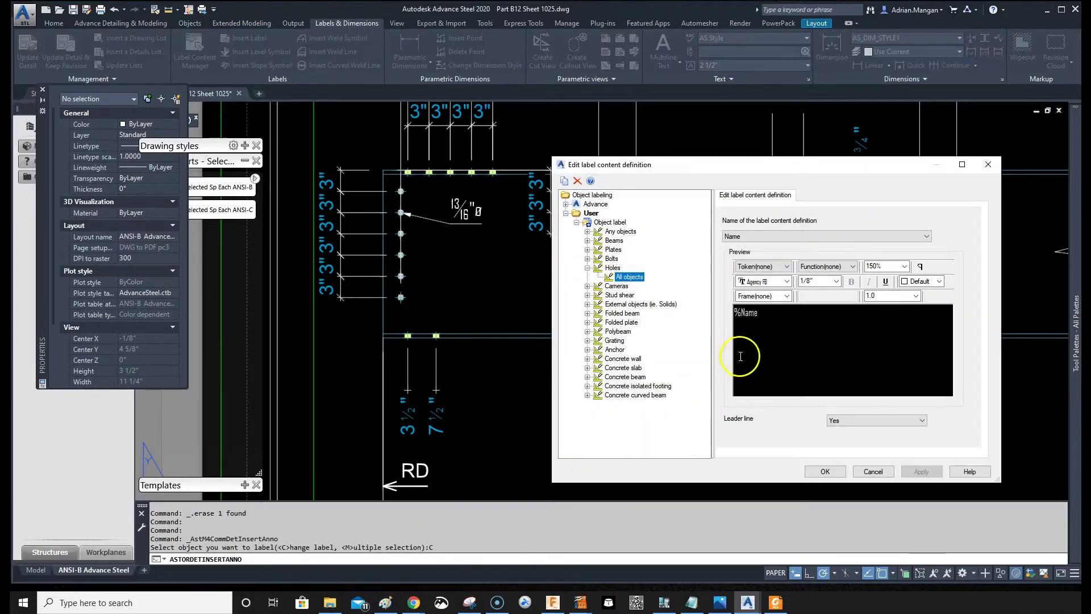
click(587, 267)
click(587, 268)
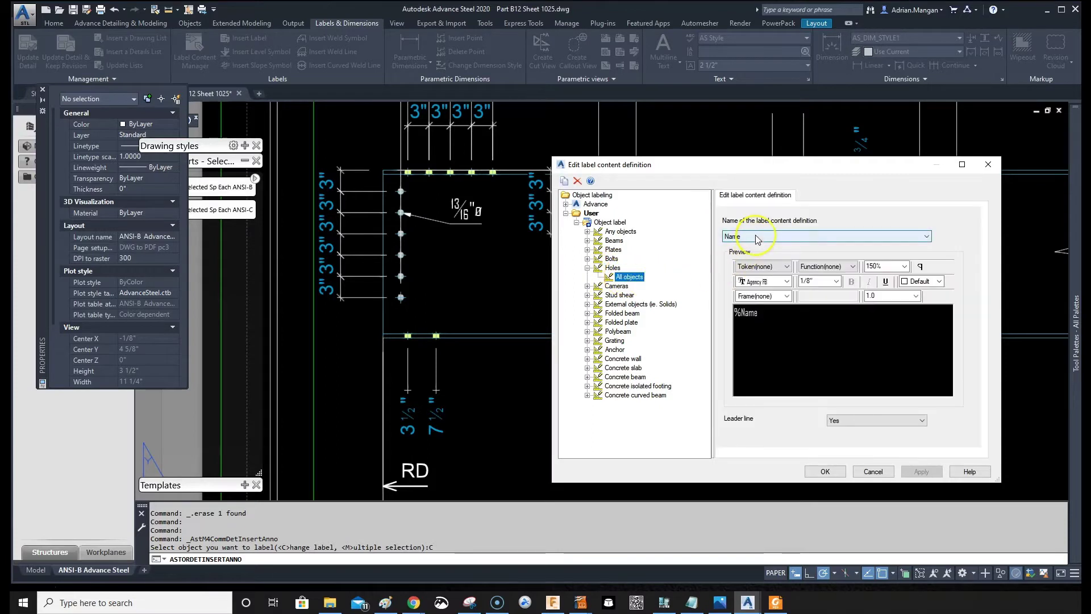
click(733, 236)
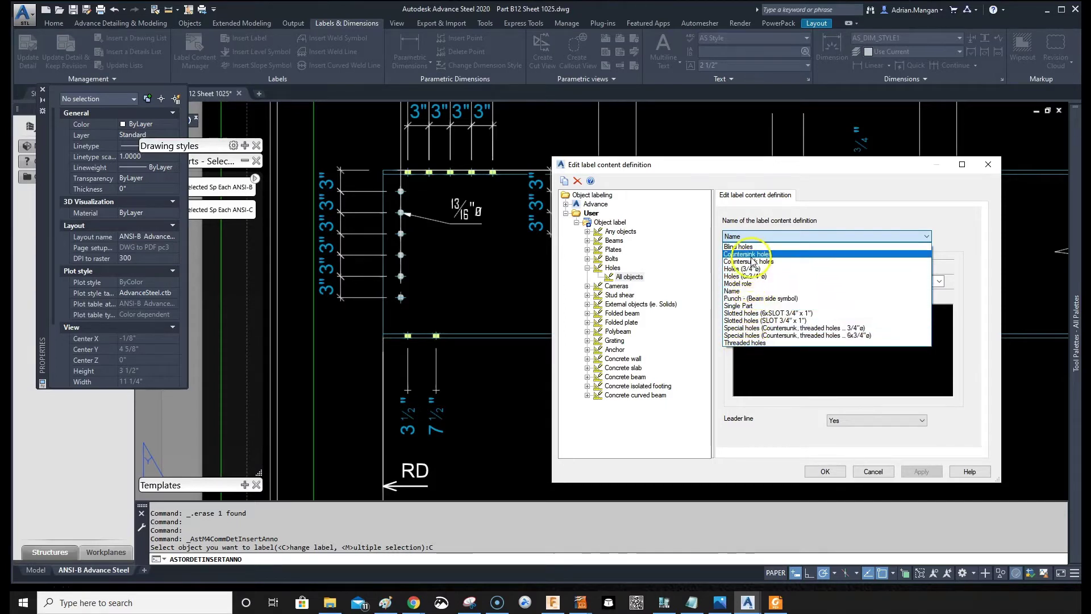
click(732, 291)
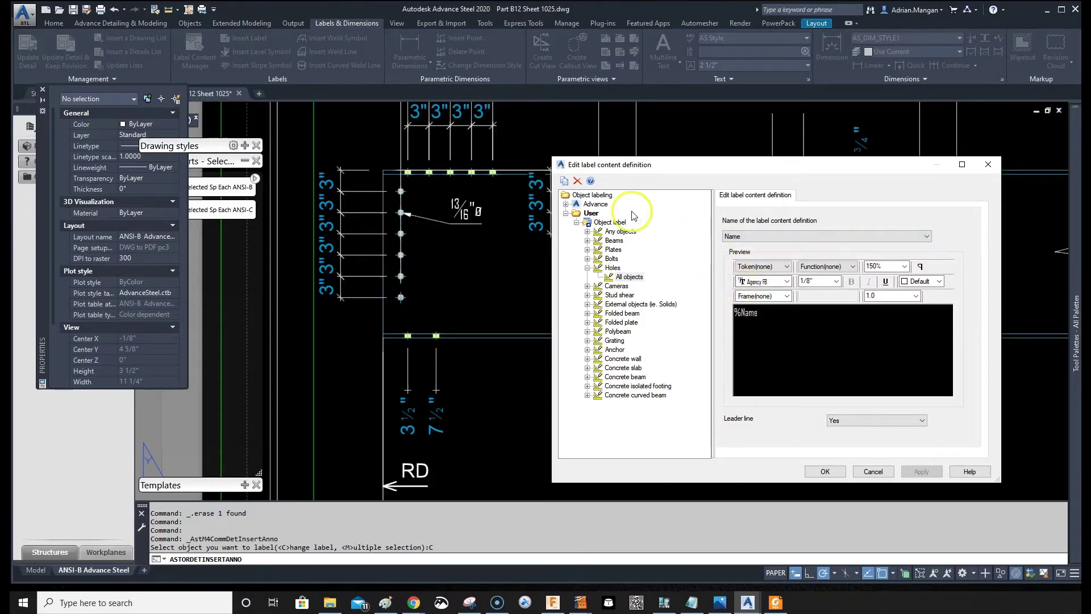
Copy the Name definition into a new hole label definition called 'Gauge'.
click(565, 182)
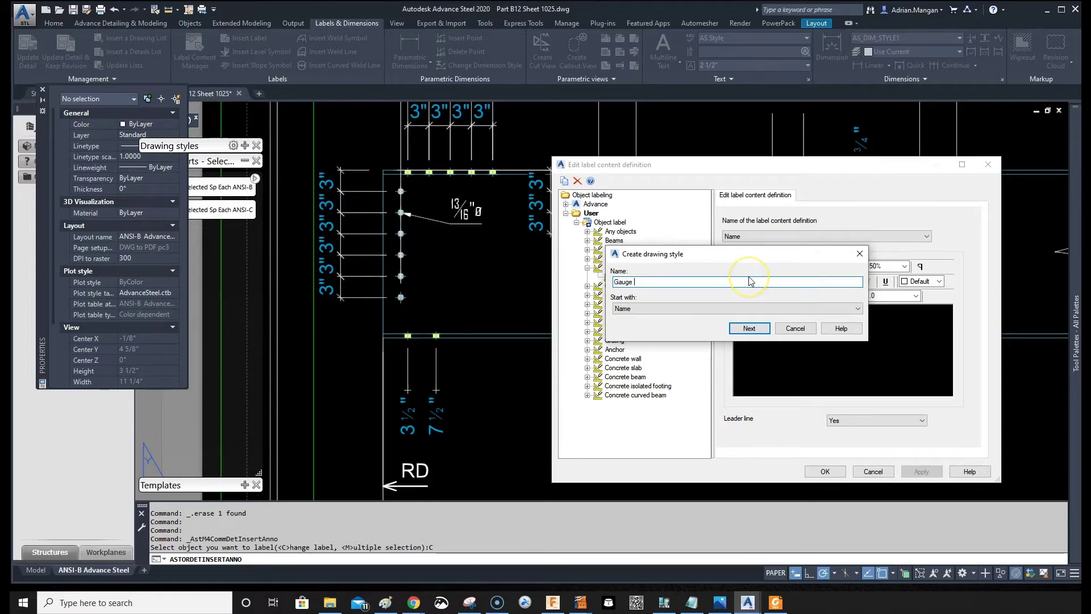
click(751, 329)
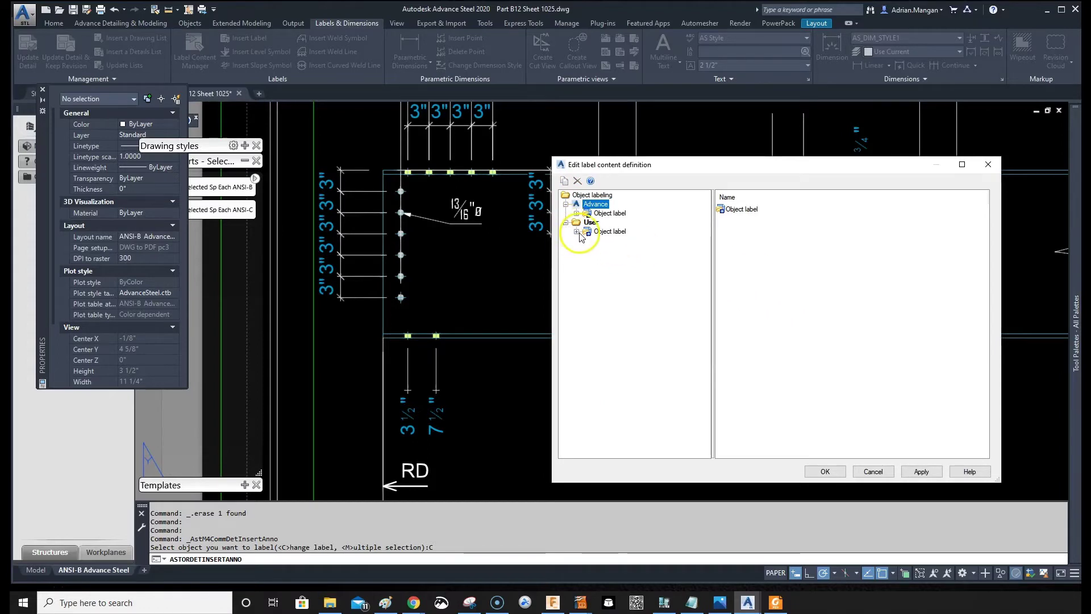
Add the Gauge token to the Holes 'All objects' definition, previewing GA. 1/8".
click(577, 232)
click(587, 277)
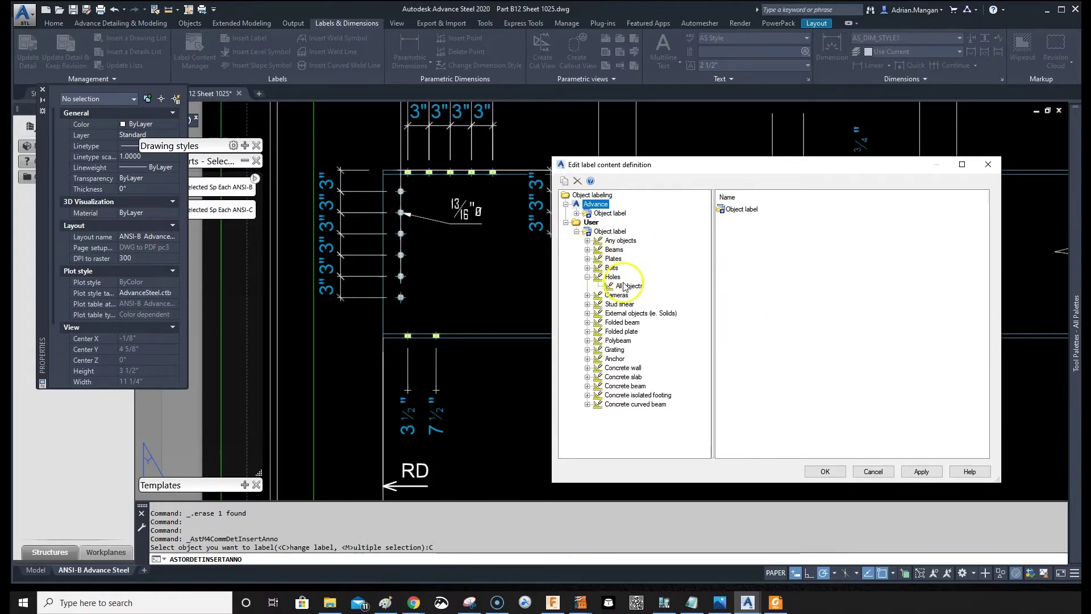
click(625, 287)
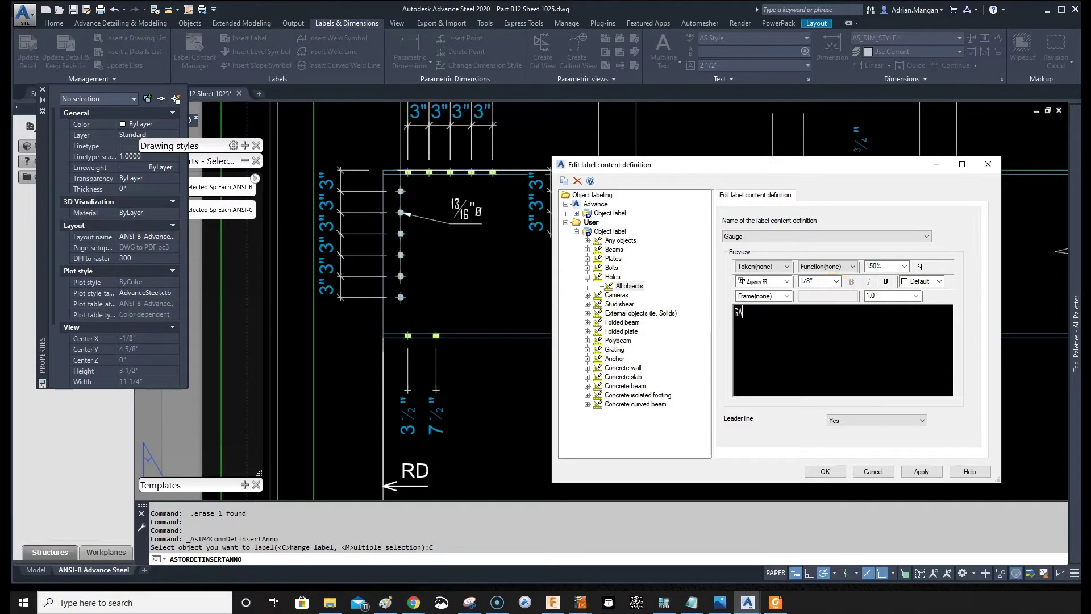
click(787, 266)
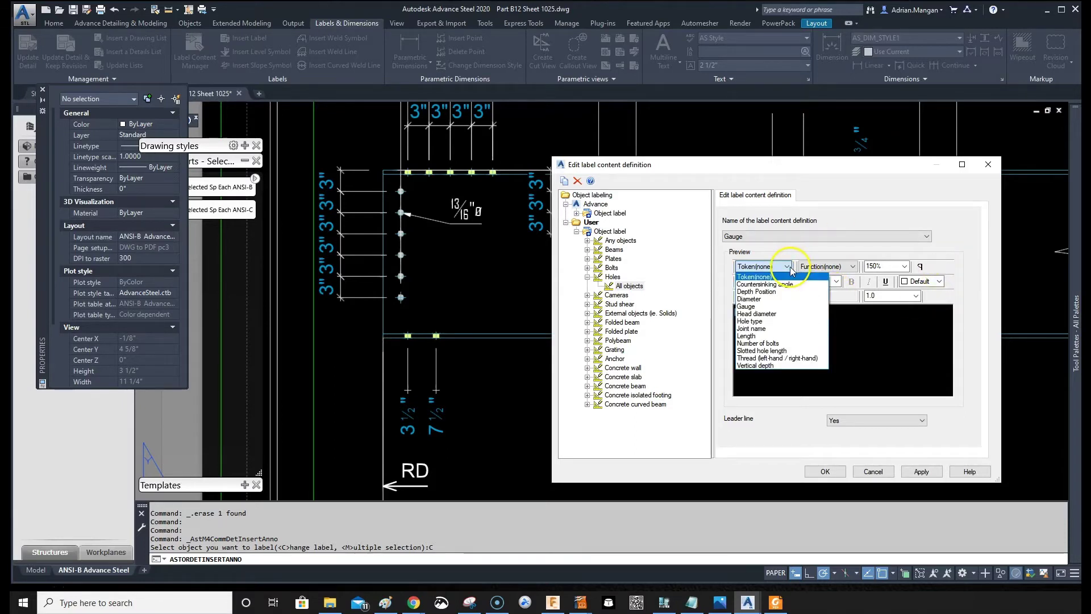
click(756, 307)
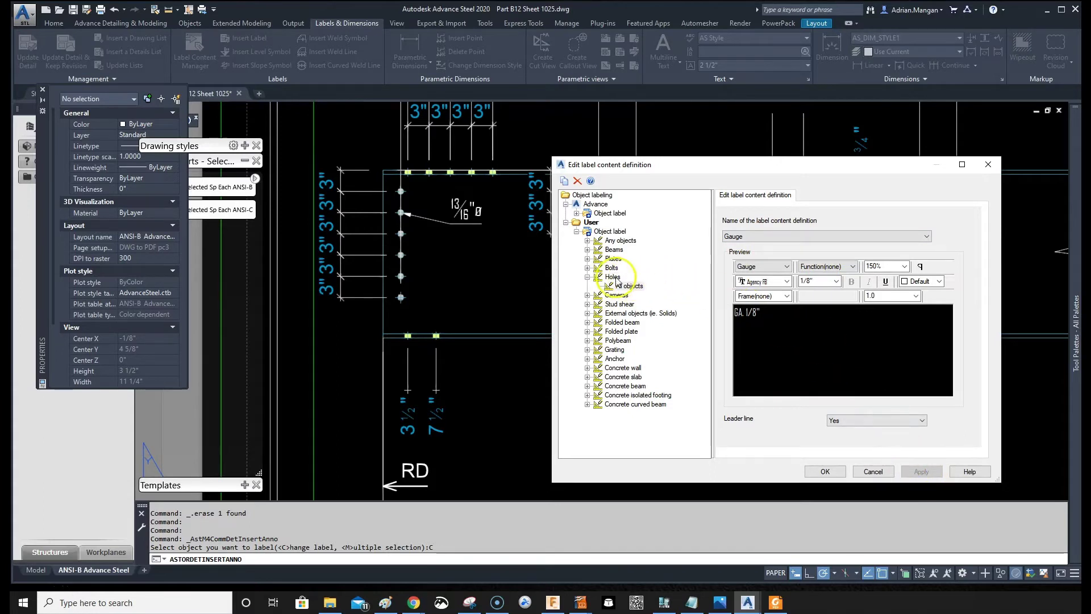
Compare with the Bolts label definition, then reselect the Holes Gauge definition and confirm with OK.
click(588, 268)
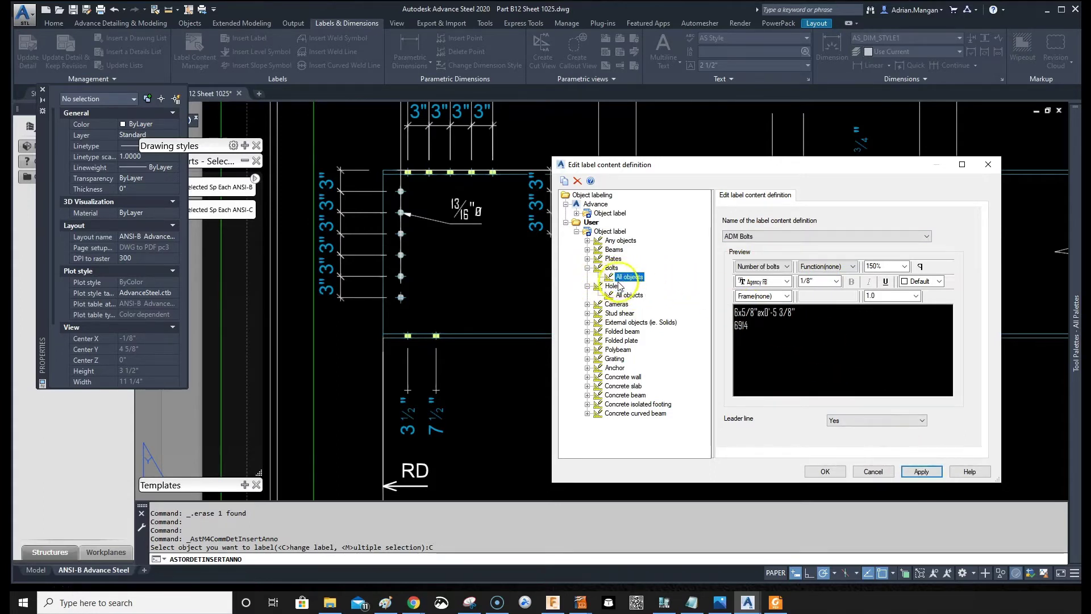
click(745, 237)
click(758, 270)
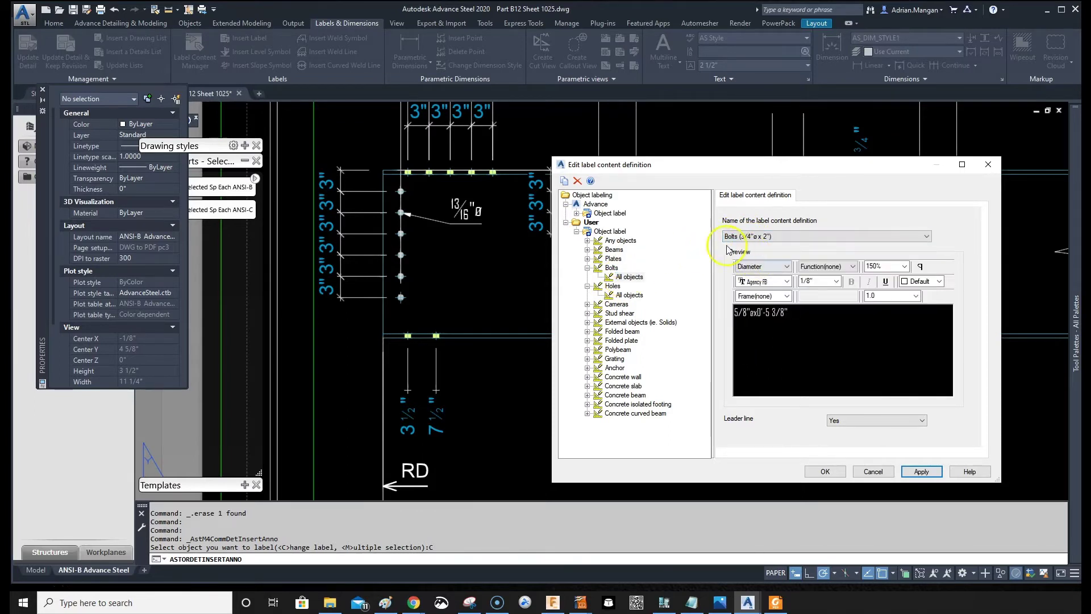
click(588, 268)
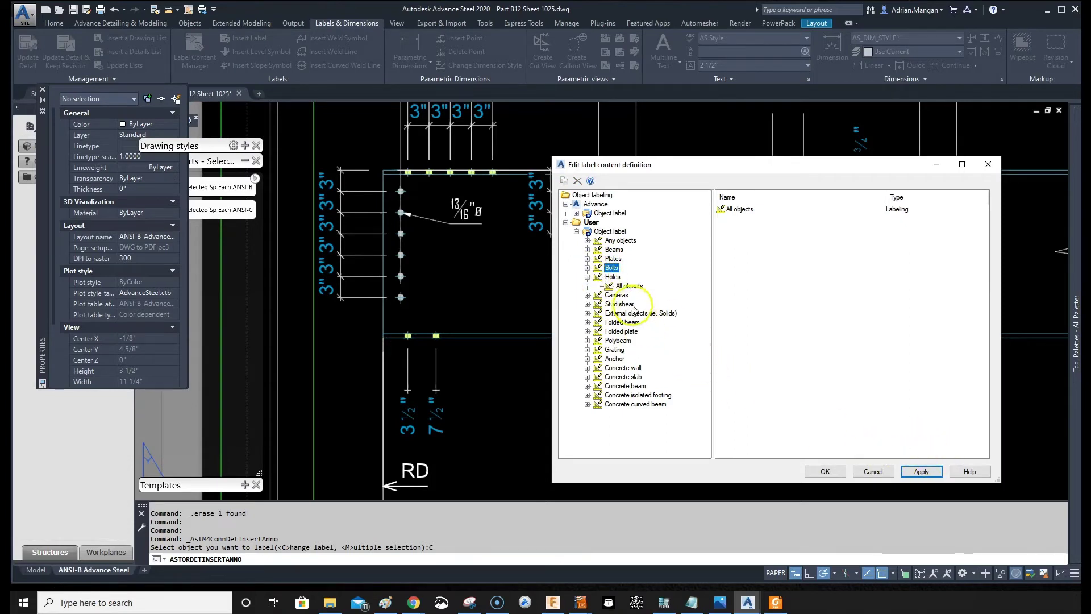
click(627, 286)
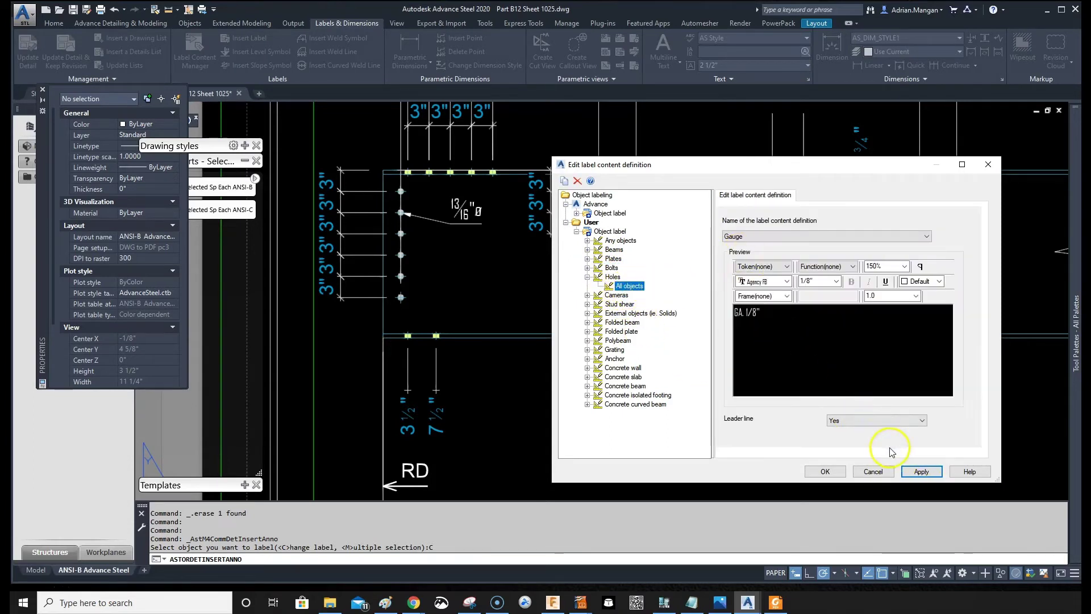
click(823, 471)
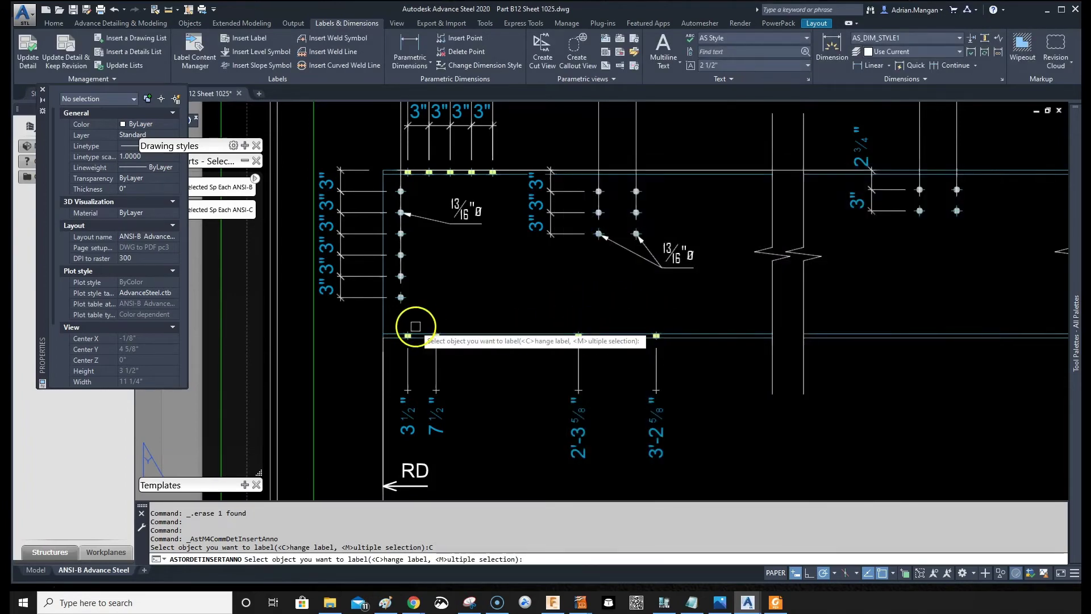
Label two lower-edge hole groups with Multiple selection, giving GA. 5½" and GA. 5¼".
text(m)
key(Return)
scroll(410, 341, up, 3)
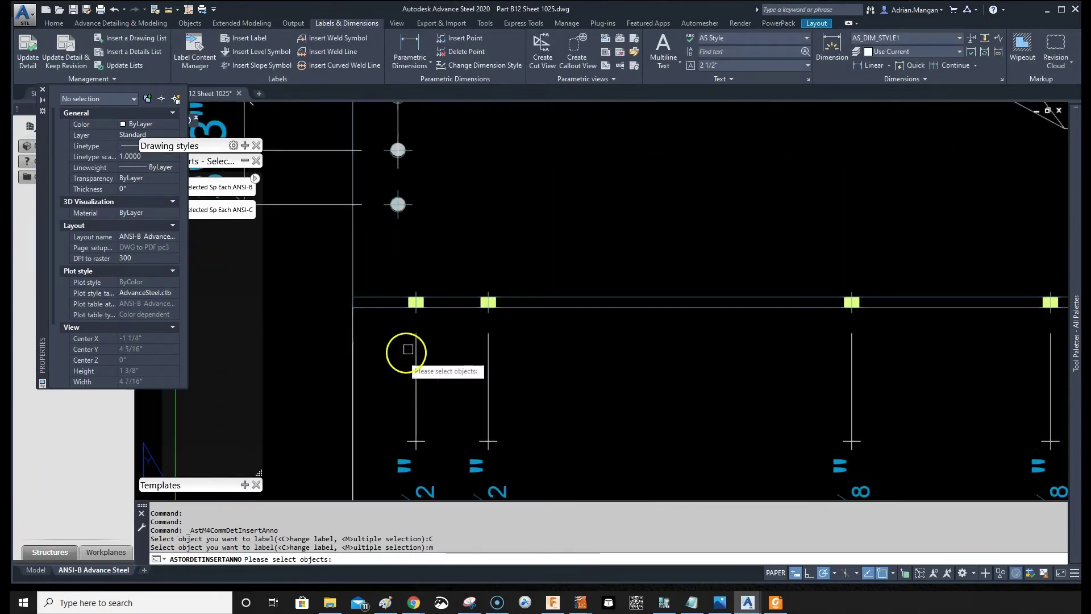
click(416, 310)
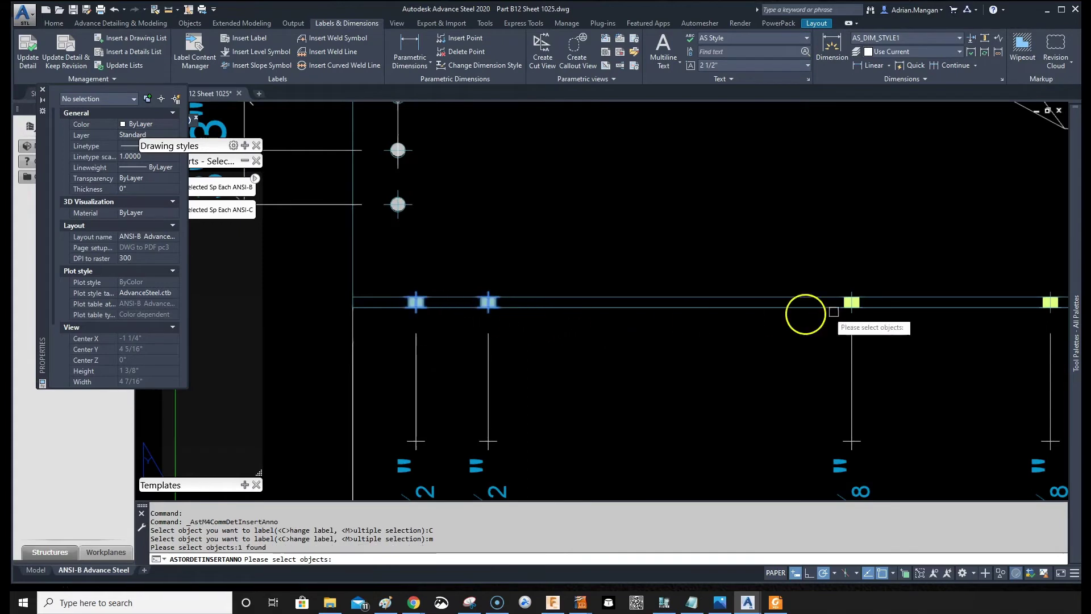
click(853, 313)
scroll(853, 313, down, 5)
key(Return)
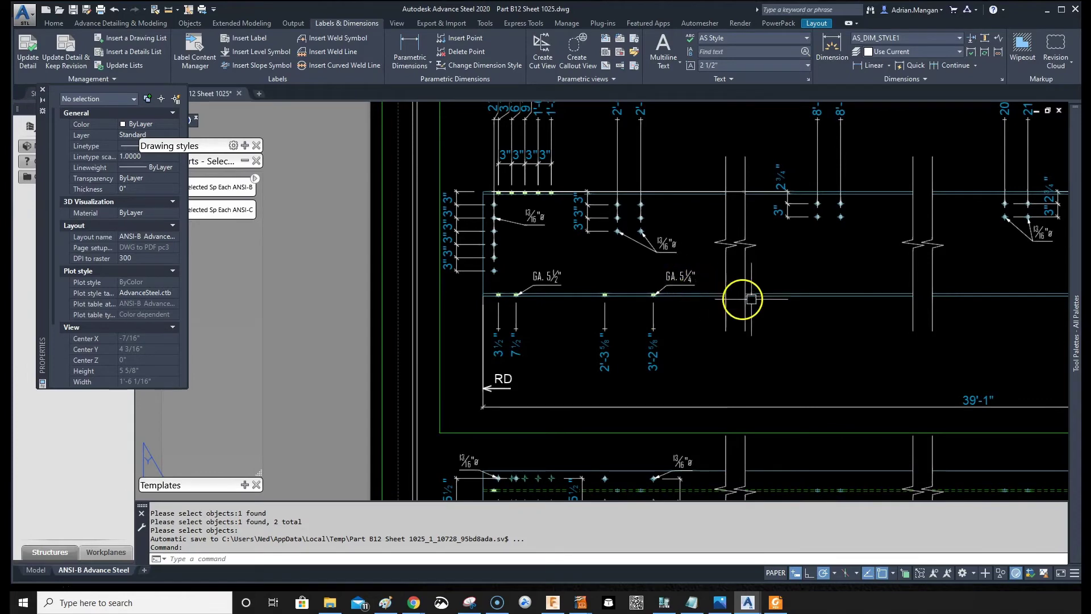
Repeat the ASTORDETINSERTANNO labelling command from the right-click menu.
right_click(809, 281)
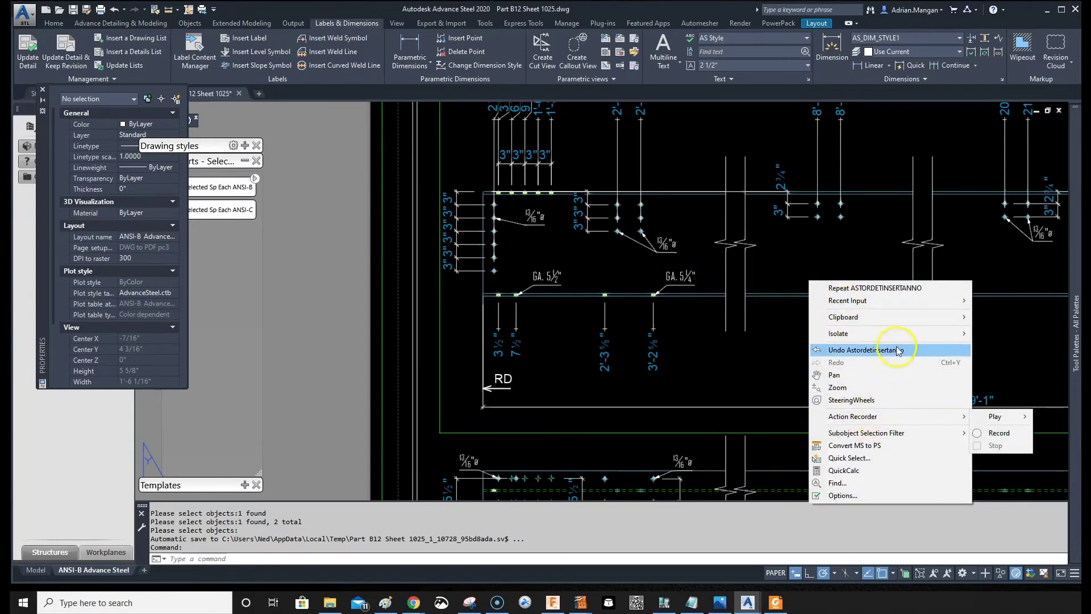
mouse_move(900, 340)
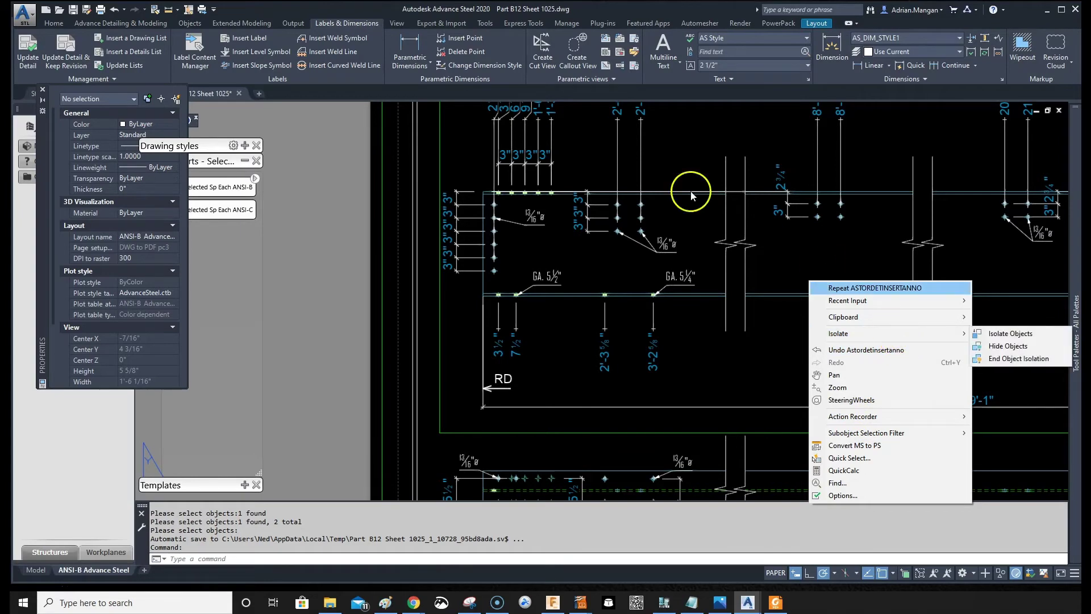
click(241, 39)
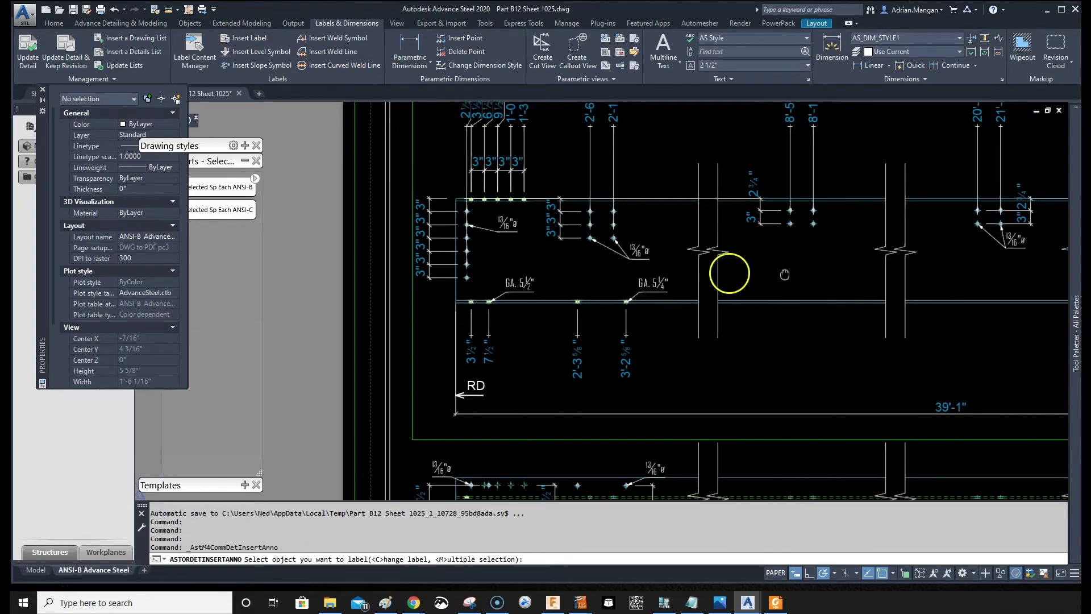
Add gauge labels to four more hole groups with Multiple selection, including the top-left group.
middle_drag(723, 269, 286, 241)
text(m)
key(Return)
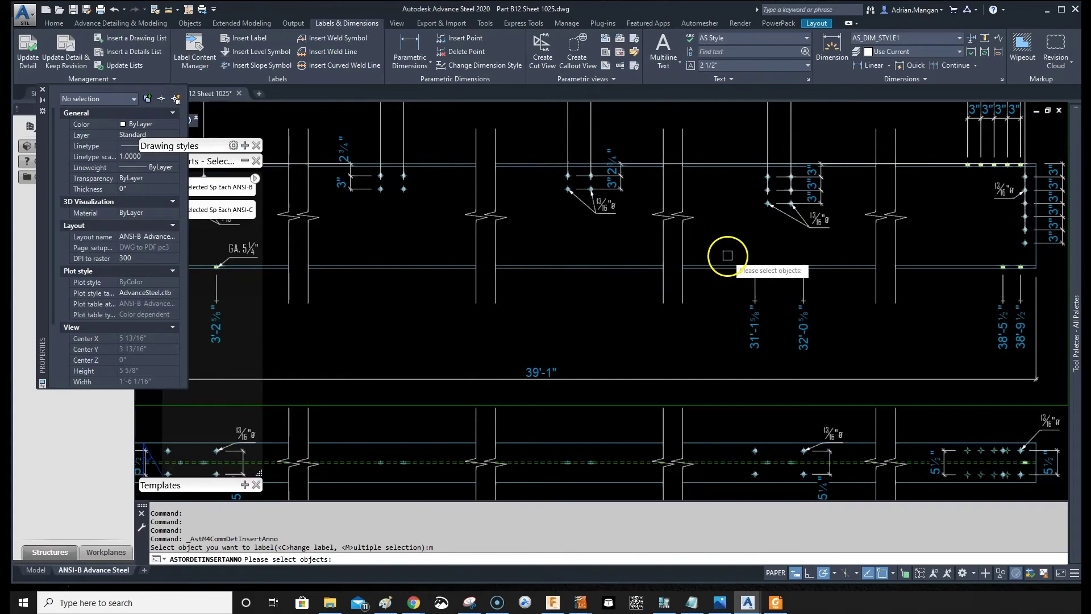
scroll(765, 264, up, 5)
click(671, 287)
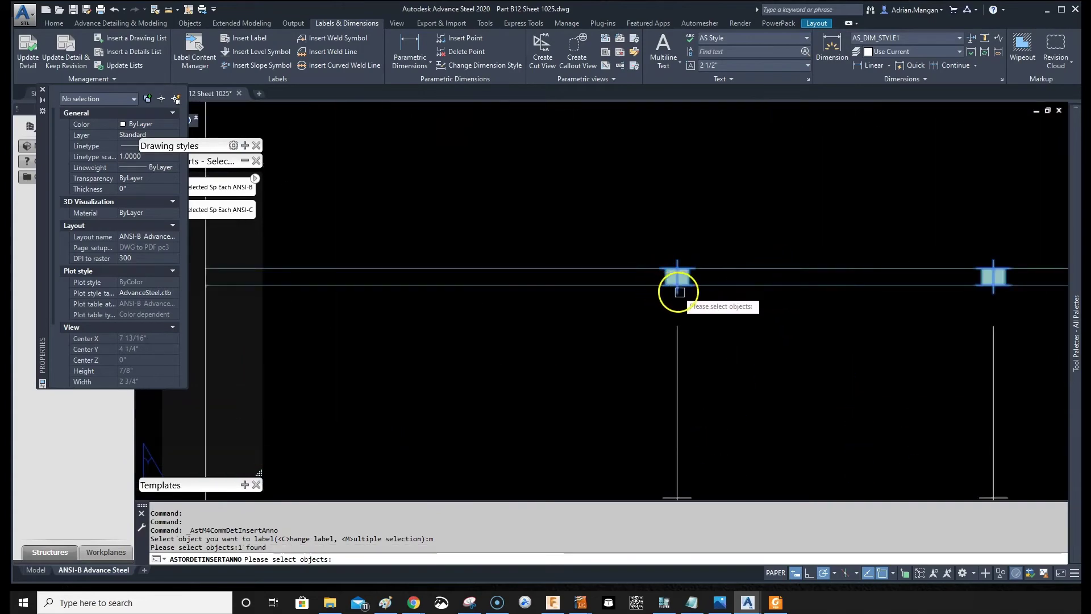
scroll(470, 253, down, 5)
scroll(854, 255, up, 3)
click(854, 255)
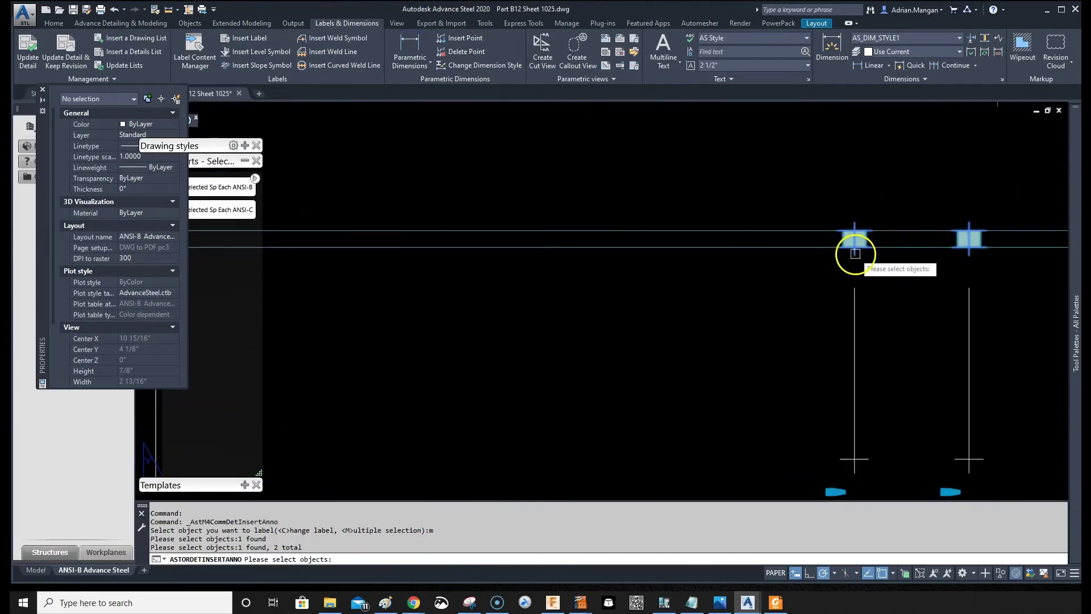
scroll(877, 348, down, 4)
scroll(872, 220, up, 3)
click(846, 245)
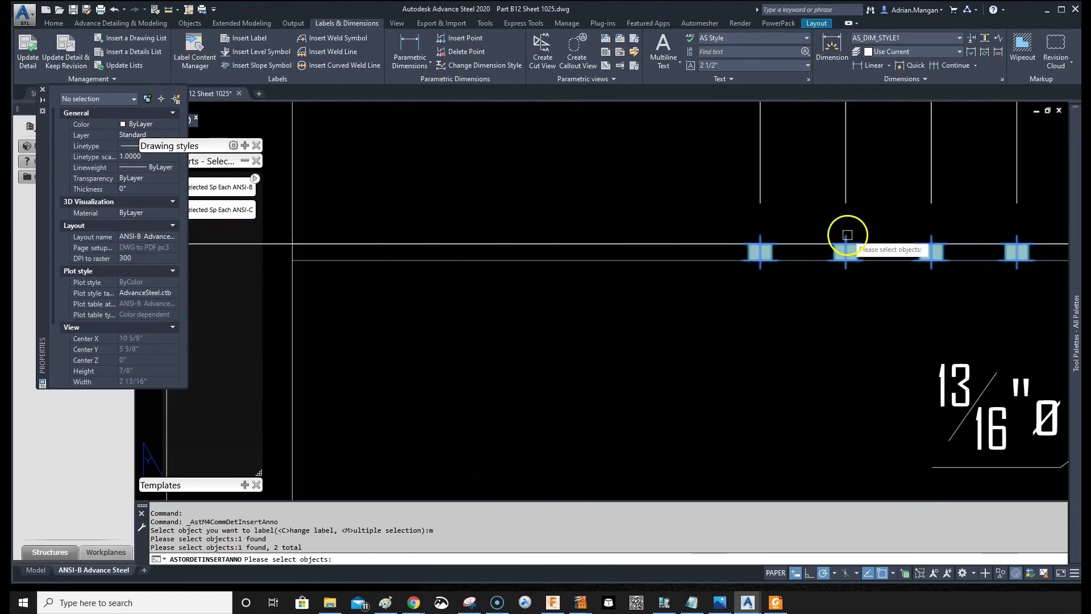
scroll(920, 231, down, 4)
scroll(806, 256, up, 3)
scroll(611, 245, up, 5)
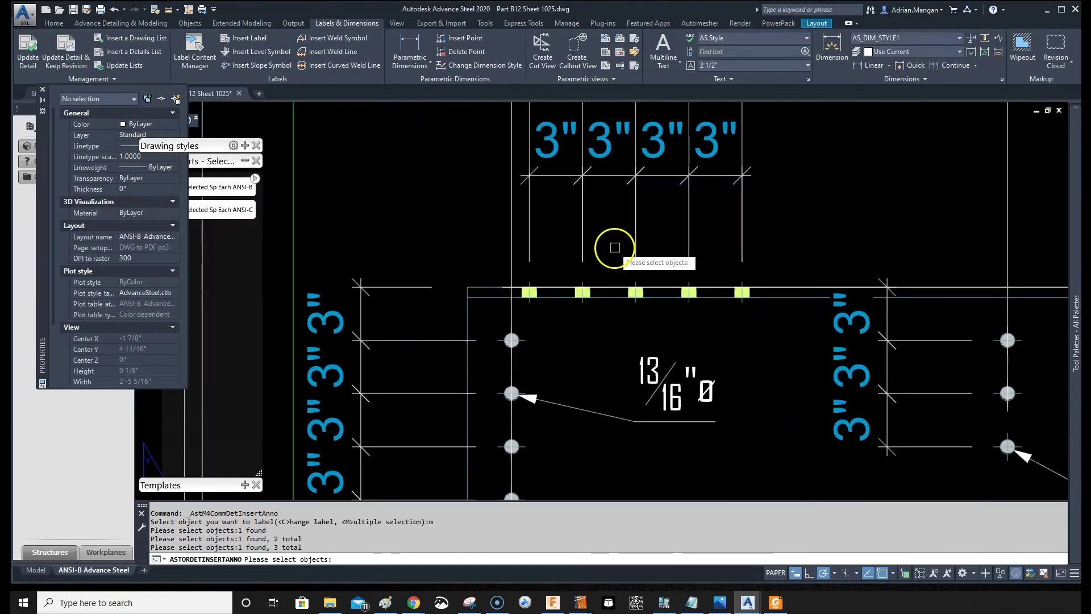
click(690, 286)
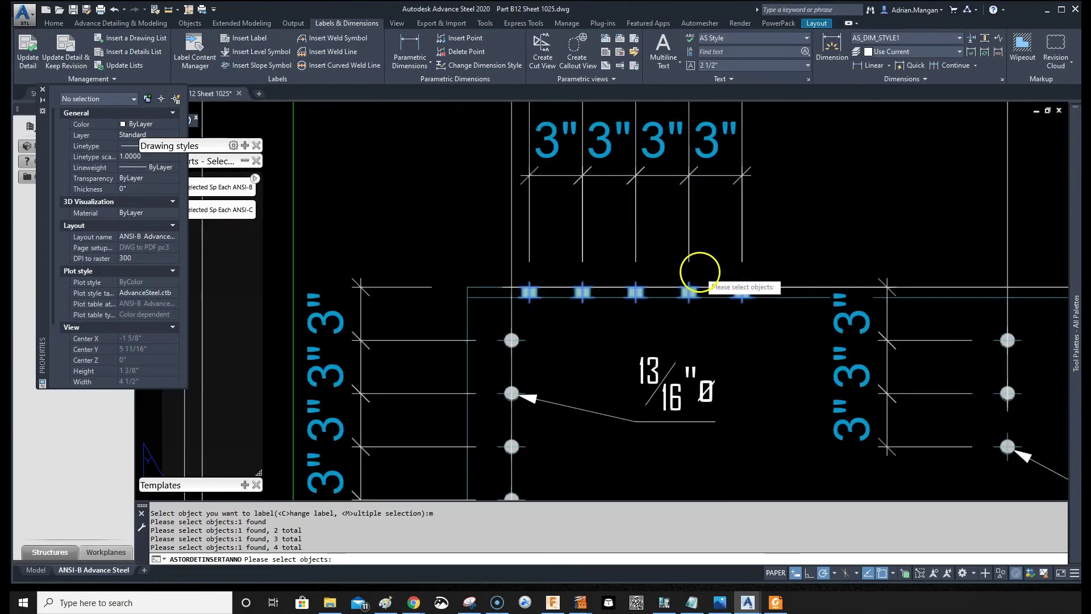
key(Return)
scroll(759, 254, down, 4)
mouse_move(759, 254)
middle_down()
mouse_move(605, 195)
mouse_move(517, 243)
mouse_move(138, 215)
middle_up()
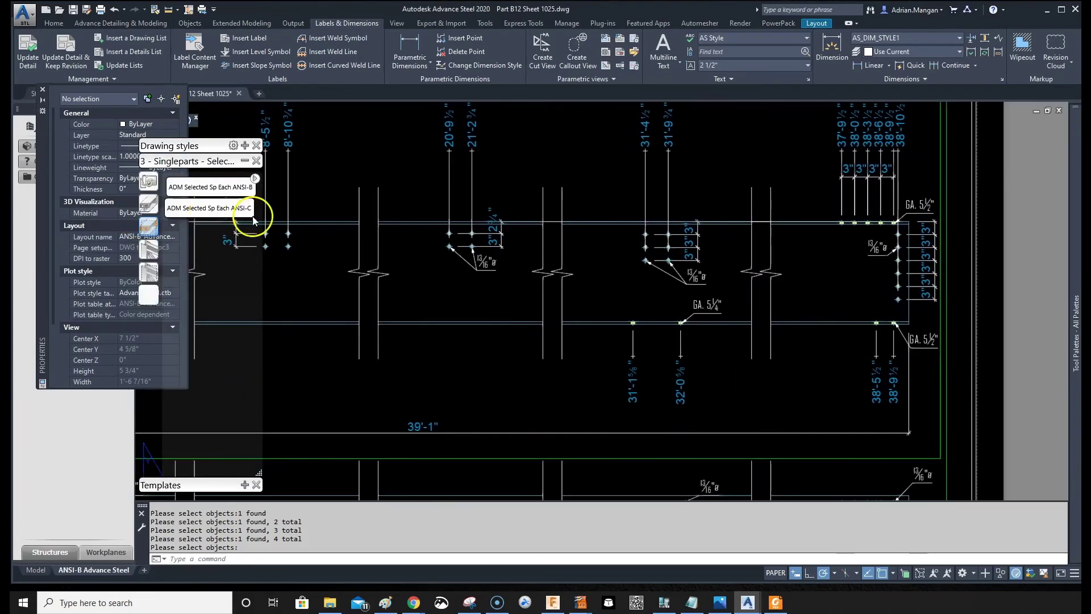
scroll(888, 206, up, 3)
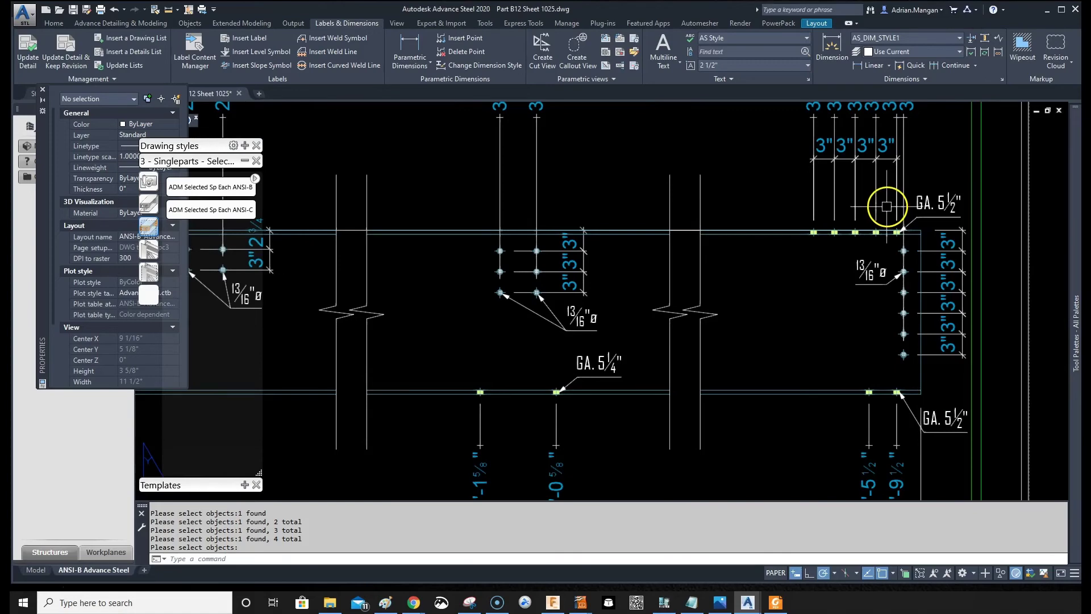
scroll(889, 215, down, 5)
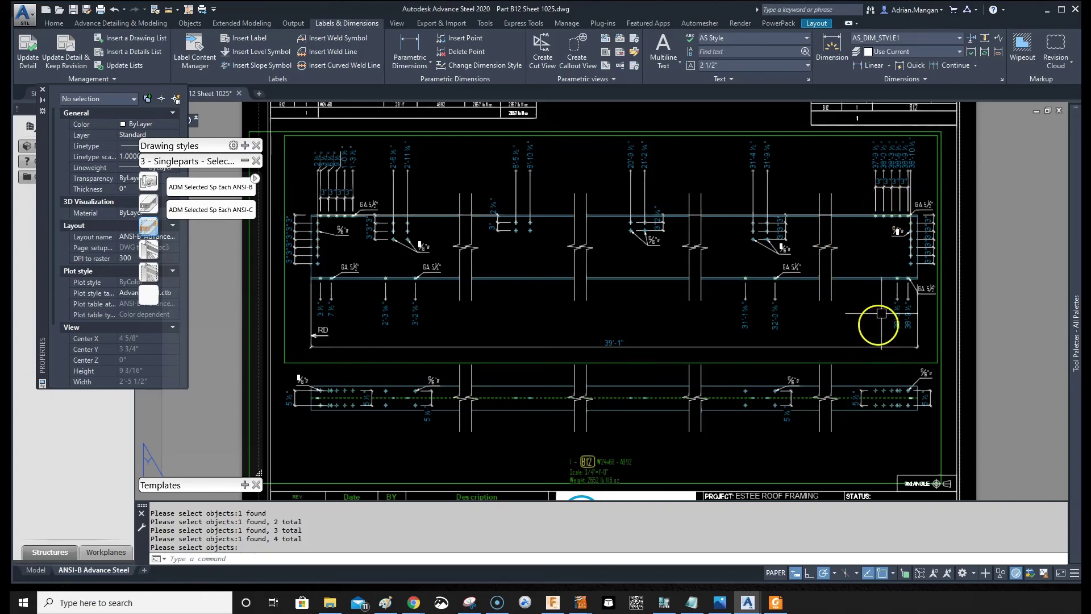
scroll(882, 206, up, 5)
scroll(885, 239, down, 5)
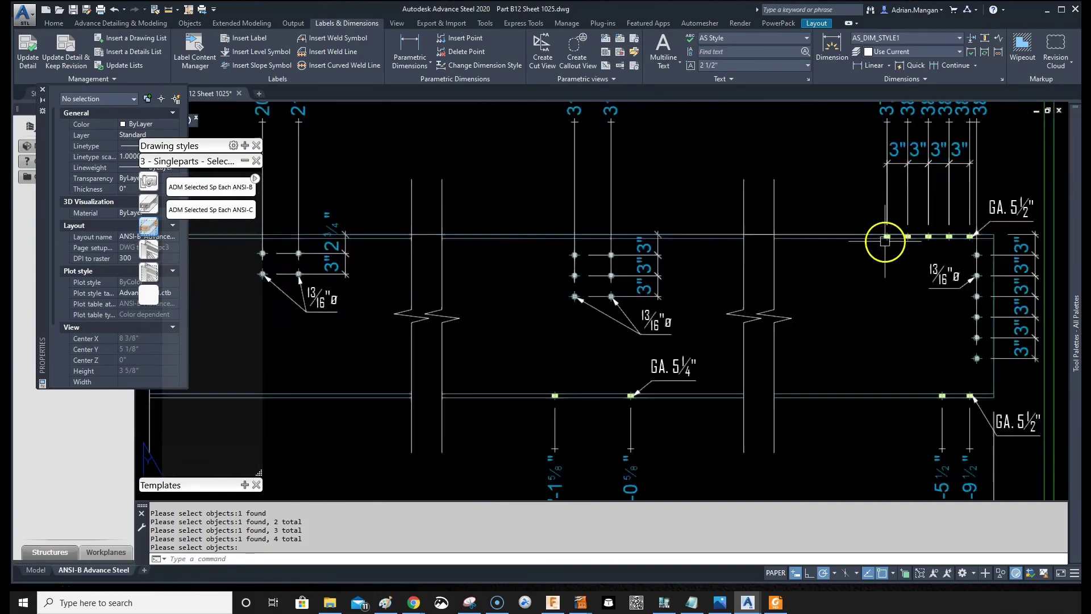
middle_drag(959, 244, 927, 250)
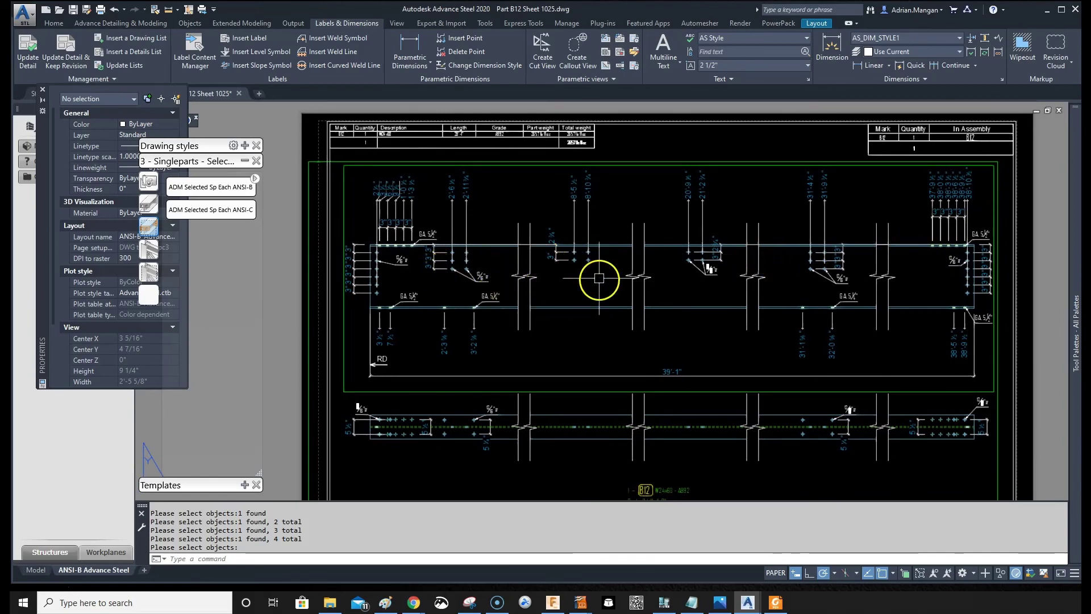
scroll(570, 254, up, 2)
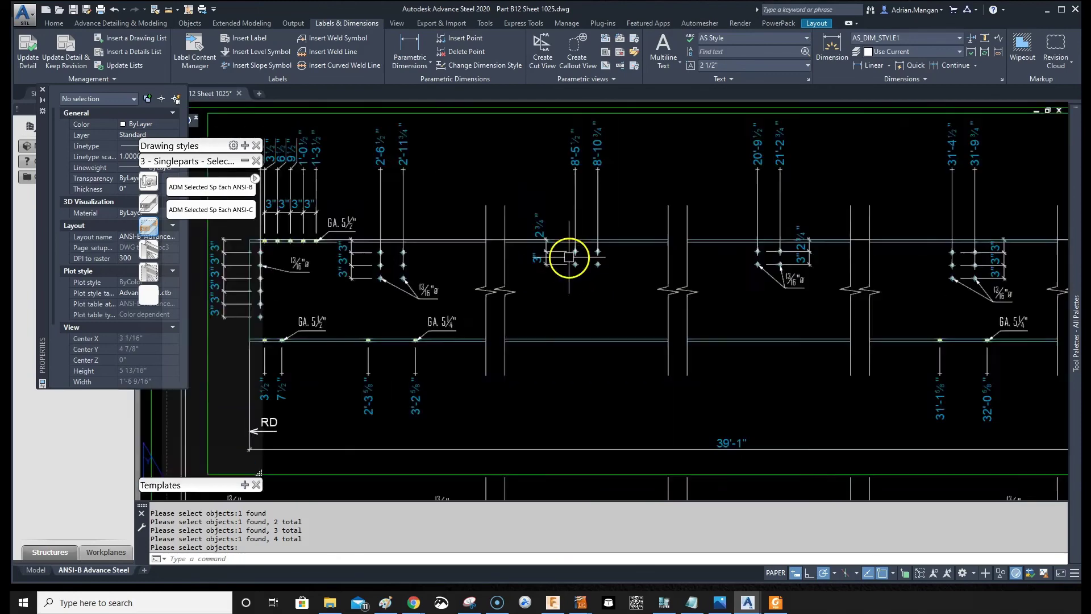
scroll(569, 253, down, 2)
middle_drag(465, 436, 421, 408)
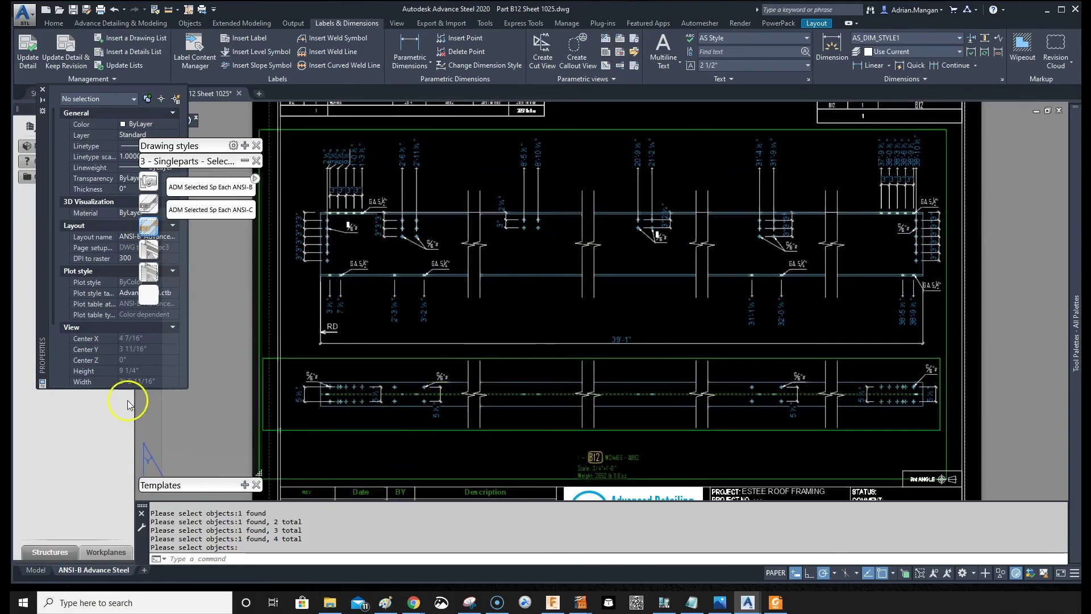